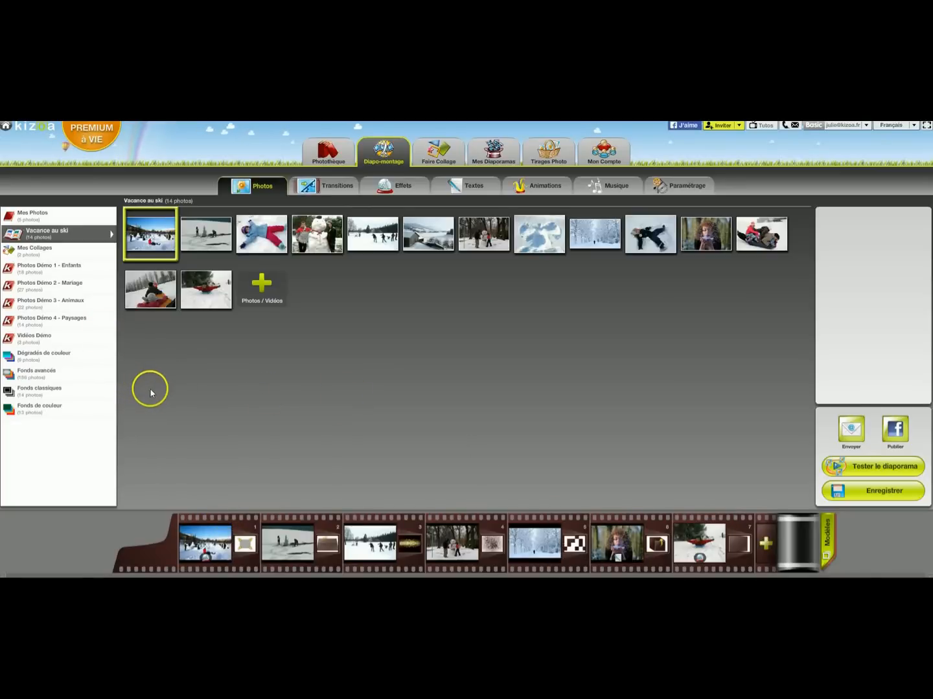
Step: Add the animated collage from Mes Collages to the end of the slideshow and insert the static collage after the third slide
left_click(43, 253)
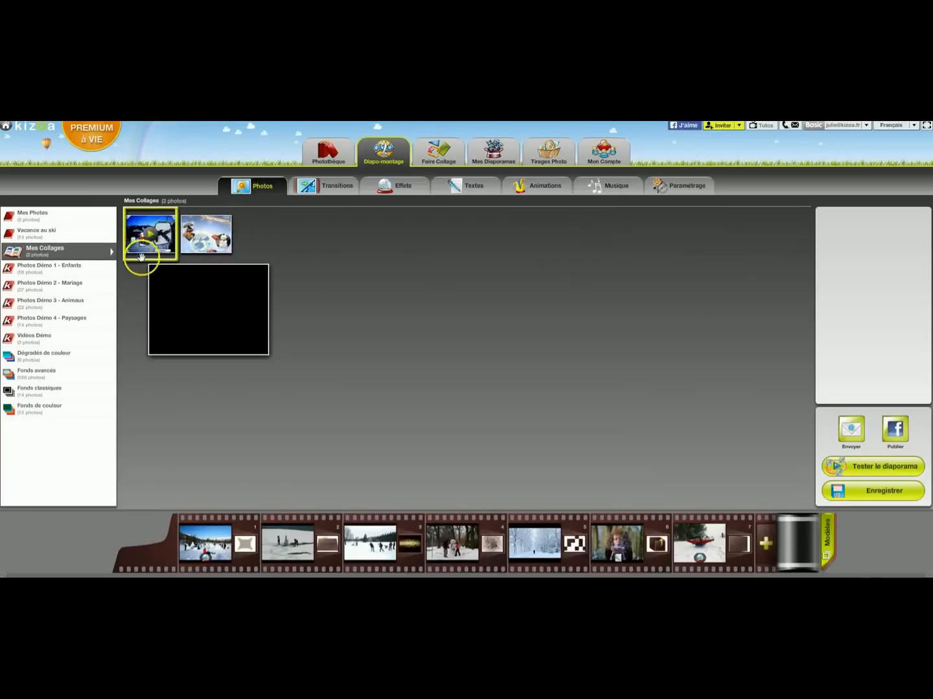
mouse_move(216, 252)
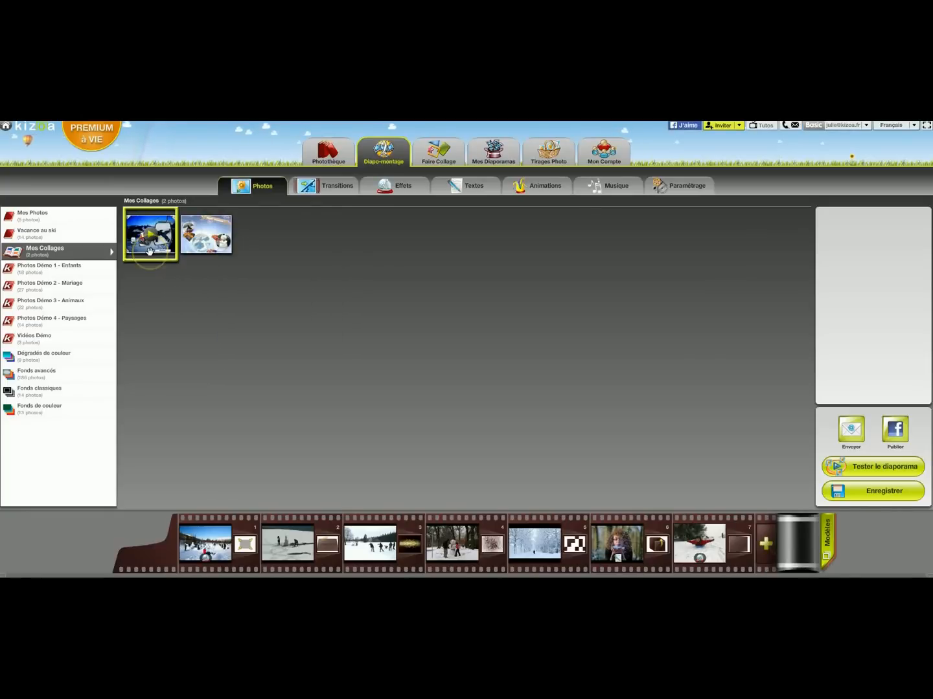
mouse_move(149, 252)
left_click_drag(148, 252, 761, 548)
left_click(343, 308)
left_click_drag(164, 241, 767, 534)
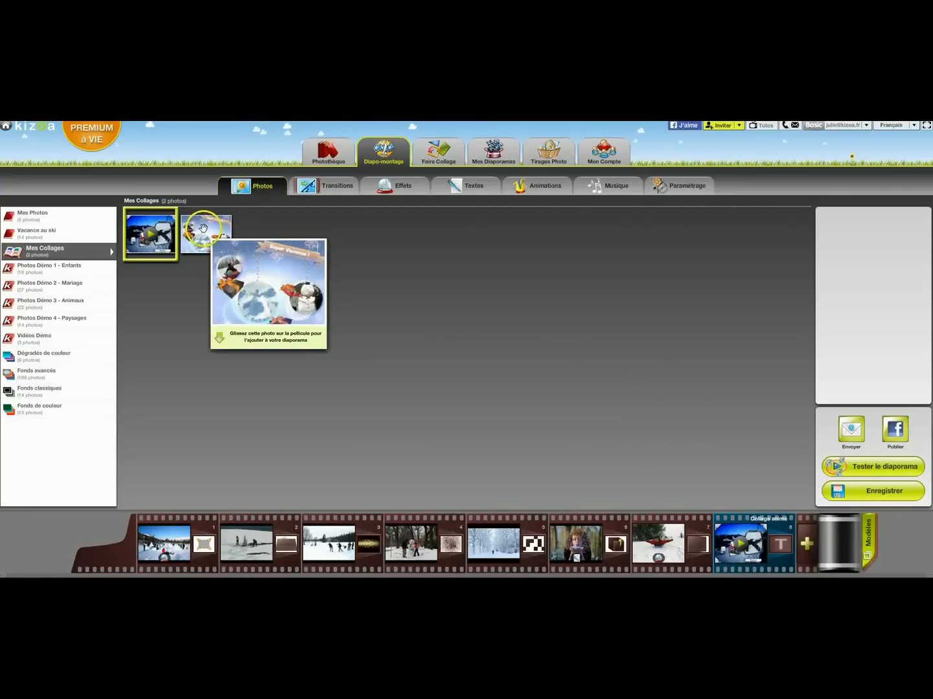
left_click_drag(202, 230, 380, 533)
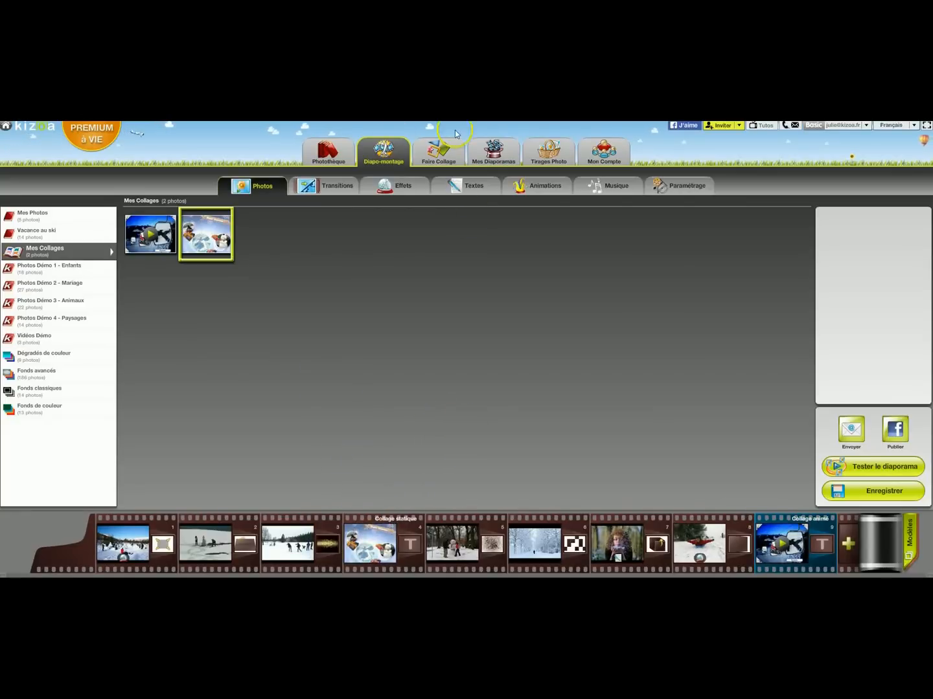
Step: Apply the Féeriques transitions Scintillement vers l'extérieur to the static collage slide and Scintillement vers la droite to the animated collage slide
left_click(323, 190)
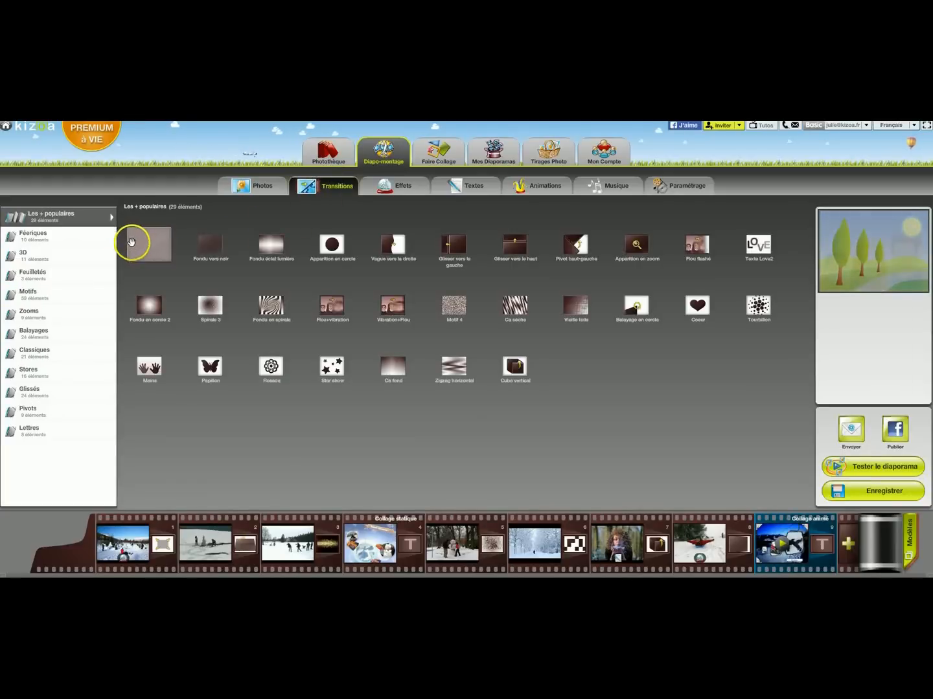
mouse_move(130, 240)
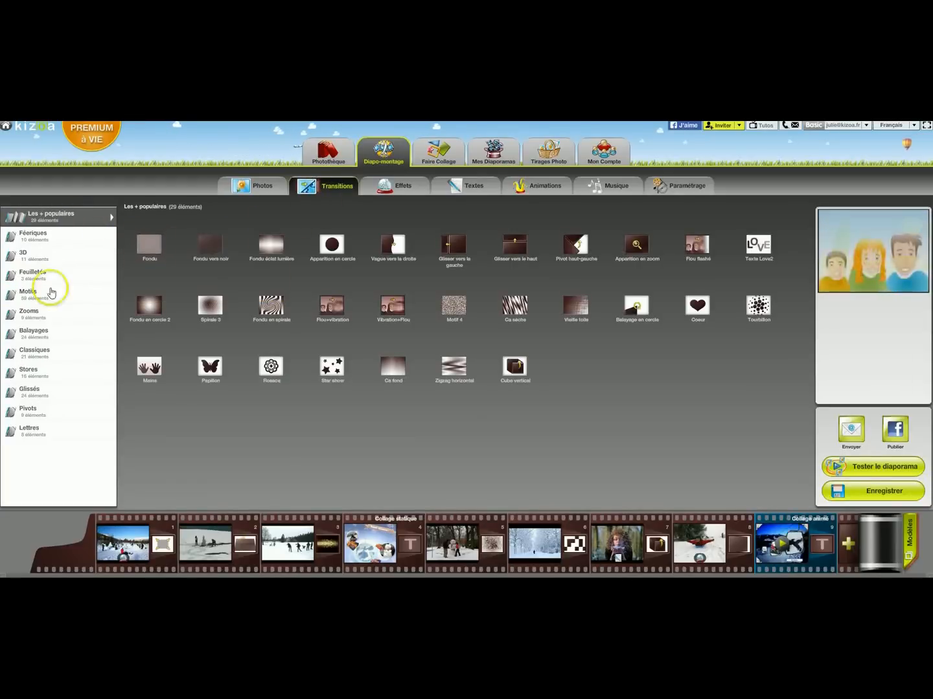
left_click(82, 239)
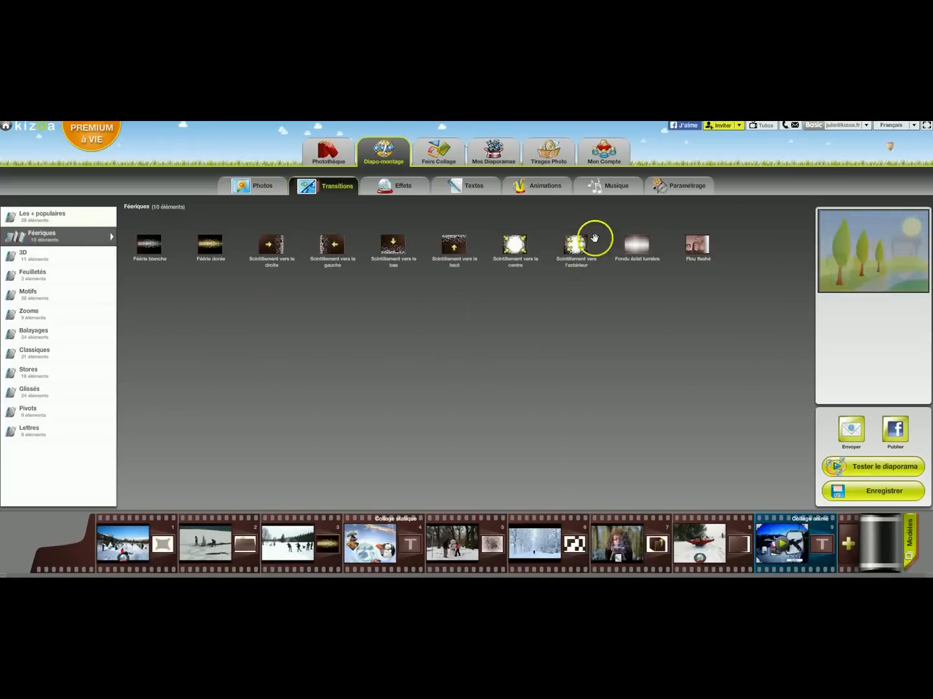
left_click_drag(572, 245, 409, 548)
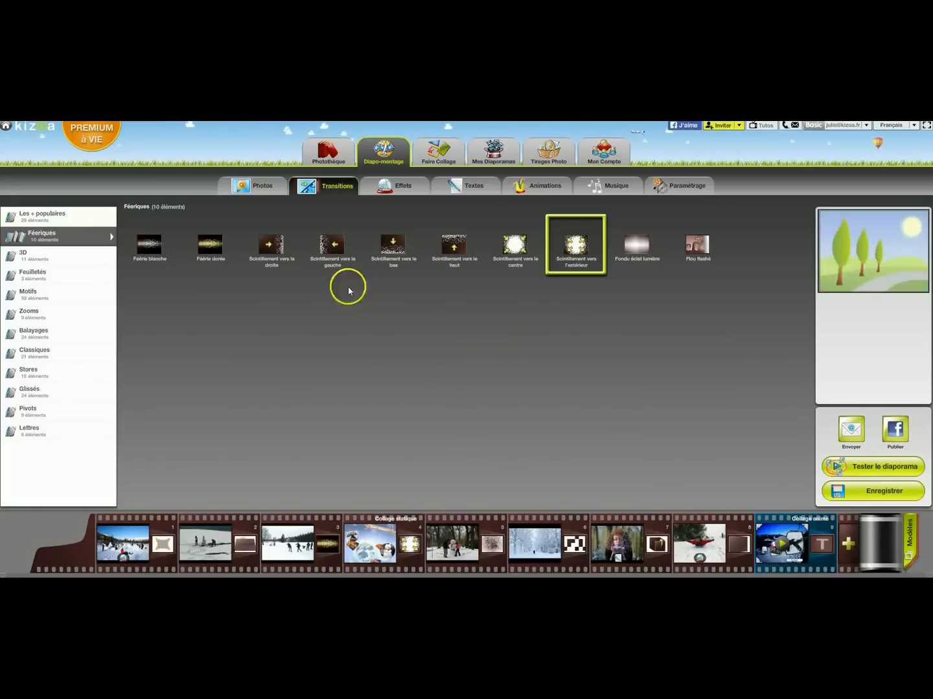
left_click_drag(281, 250, 820, 544)
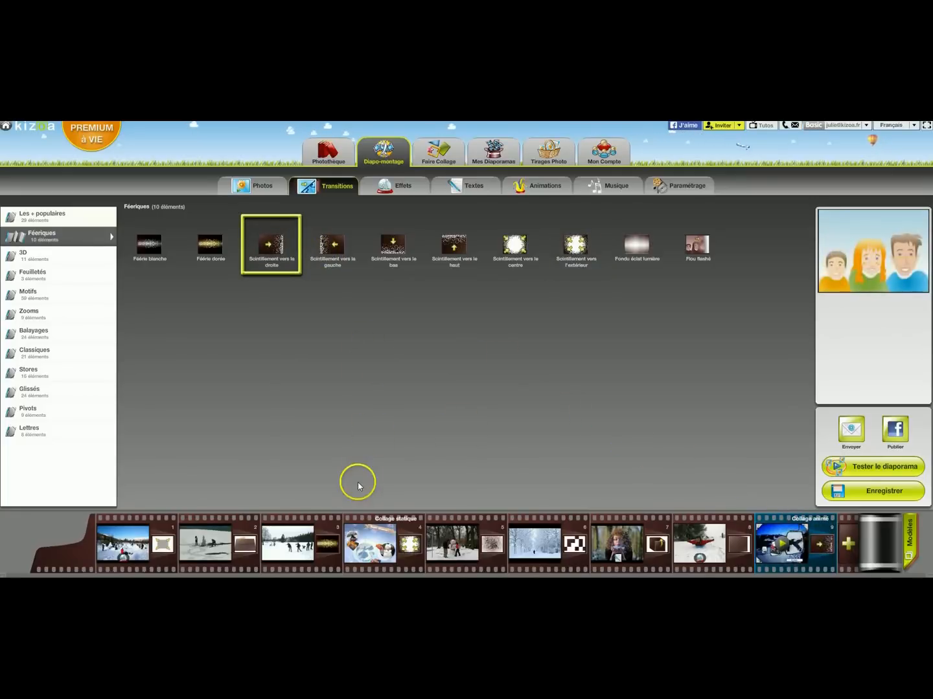
Step: Open the static collage for editing and delete its three gift box decorations
left_click(369, 541)
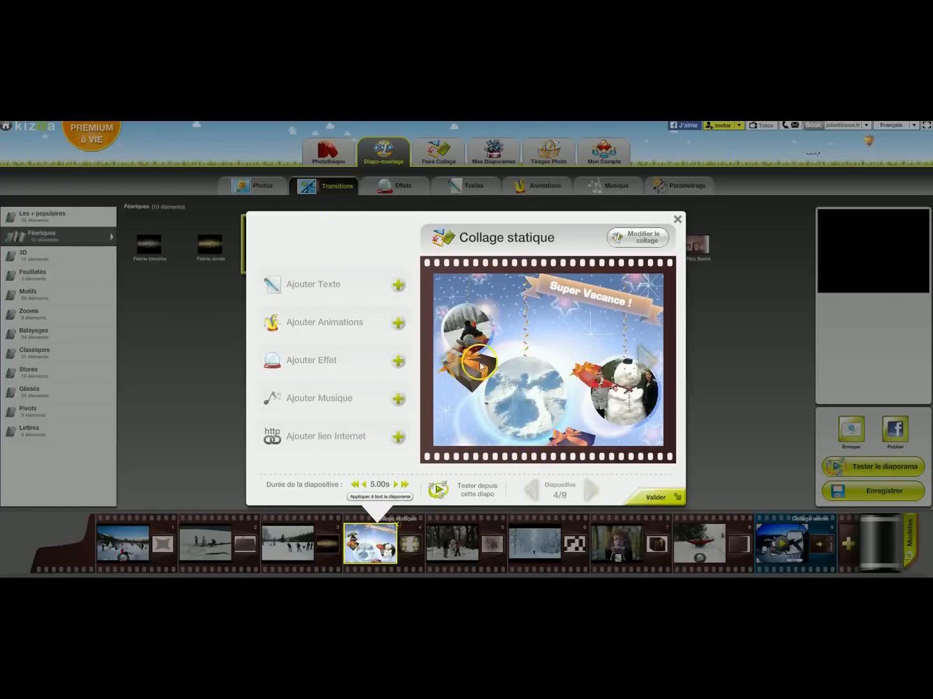
left_click(651, 239)
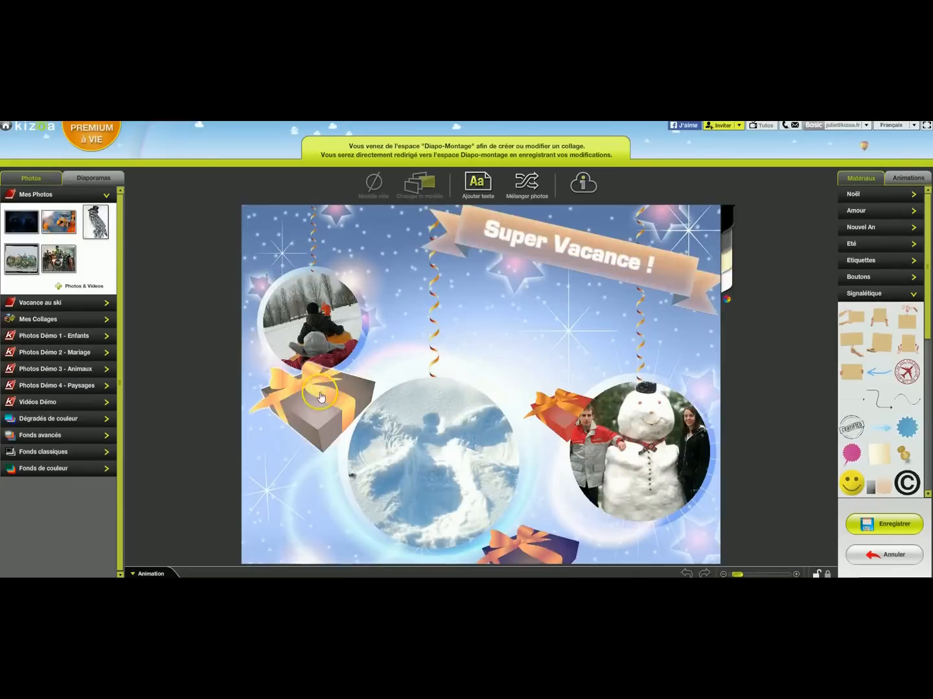
left_click(321, 392)
left_click(376, 363)
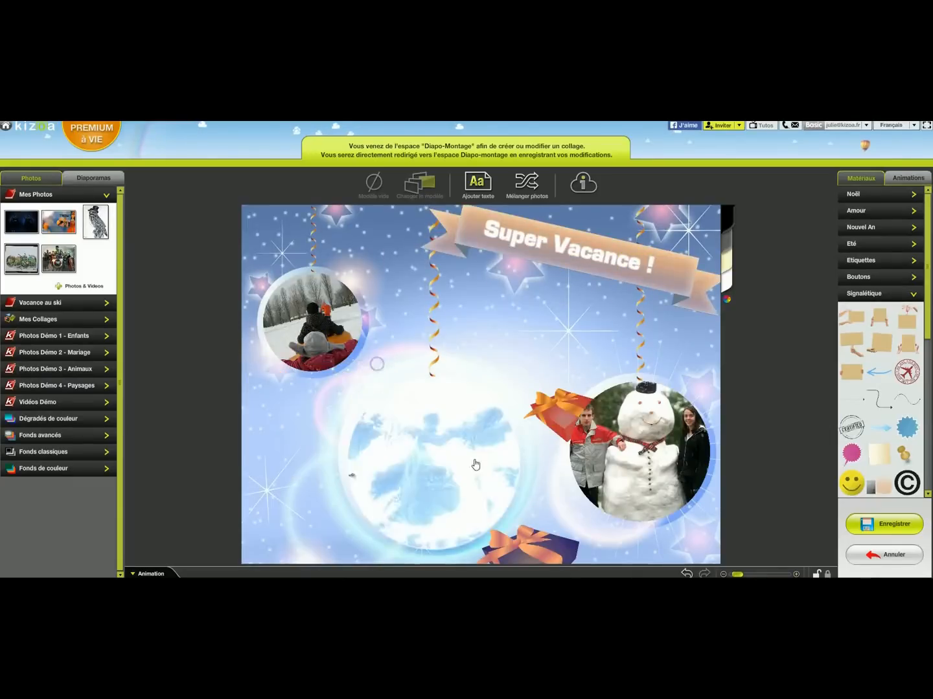
left_click(565, 545)
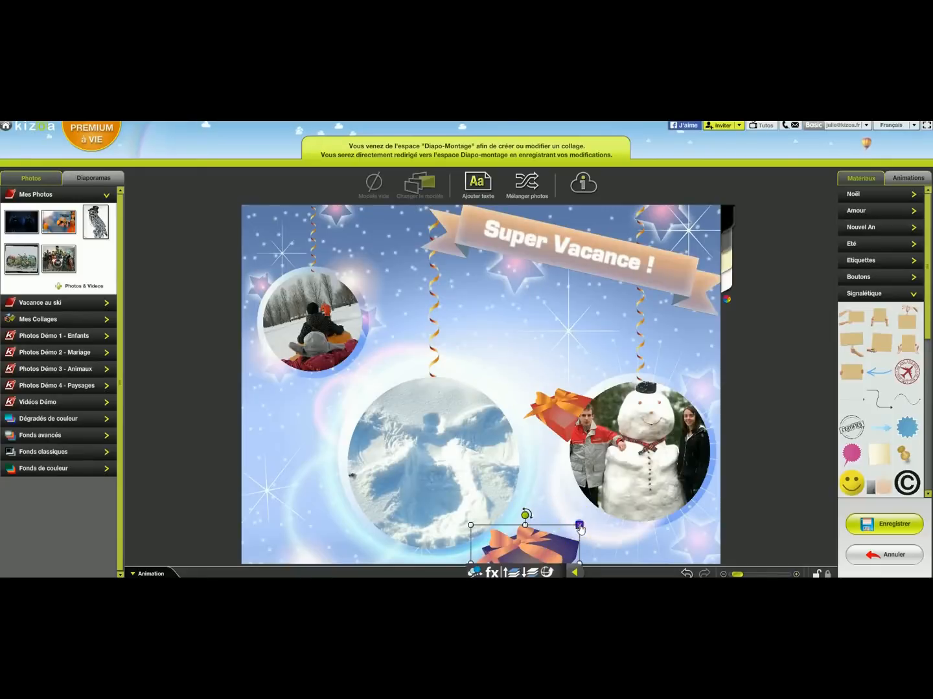
left_click(580, 526)
left_click(556, 406)
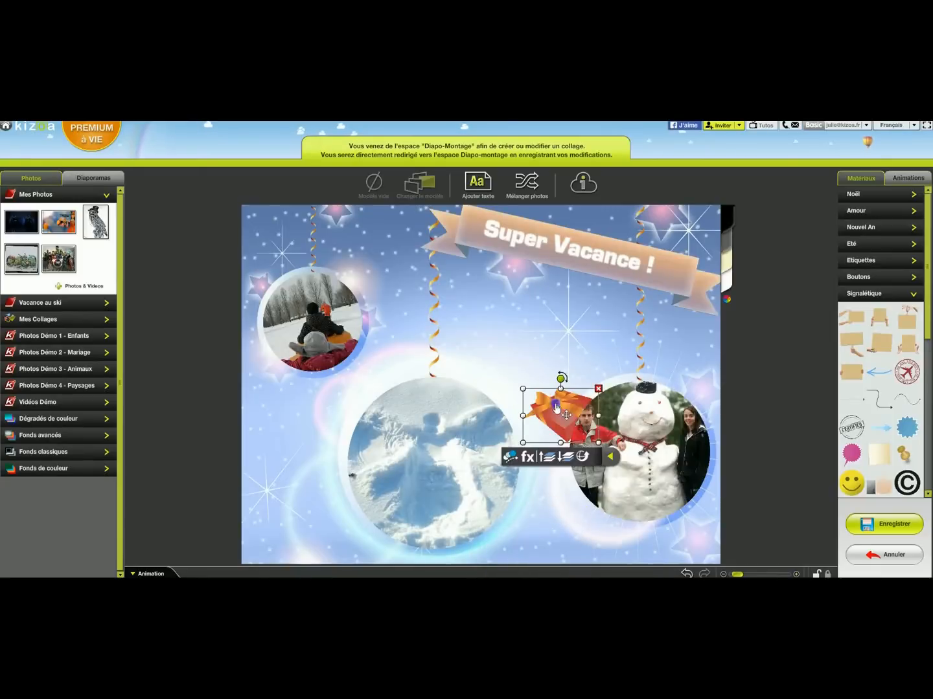
left_click(597, 390)
left_click(431, 300)
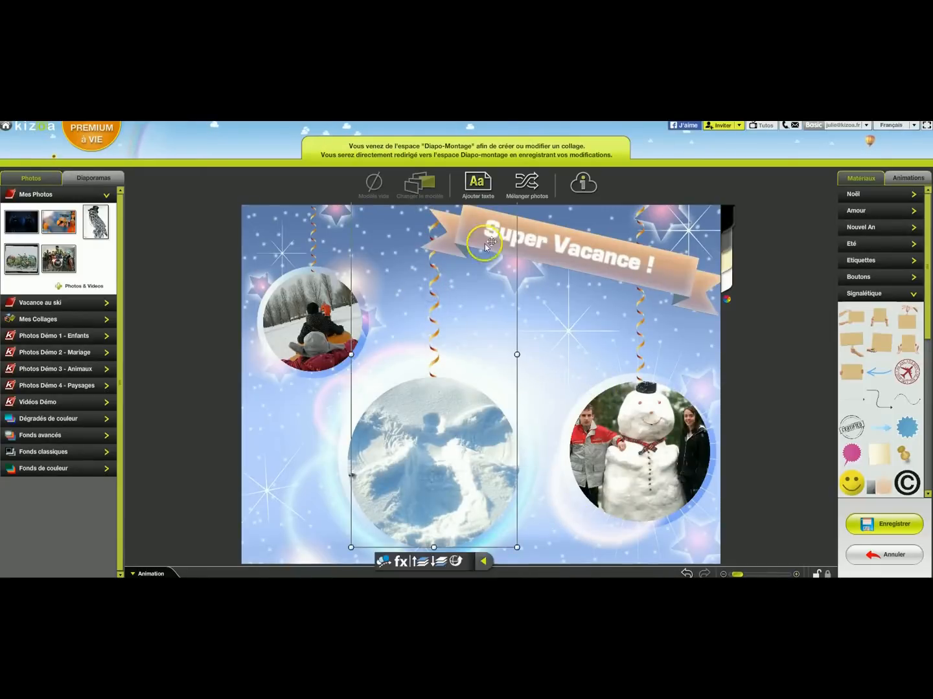
left_click(601, 322)
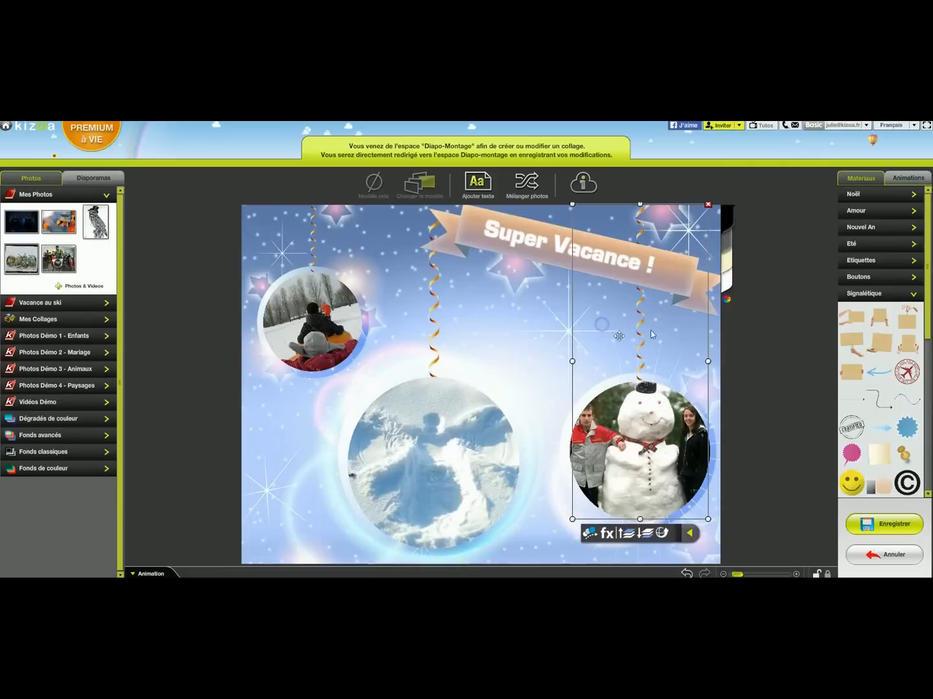
left_click(792, 268)
Step: Add the jumping snowboarder from the Hiver materials to the collage's lower-left corner, slightly shrunk and rotated so the board is nearly level
left_click(884, 295)
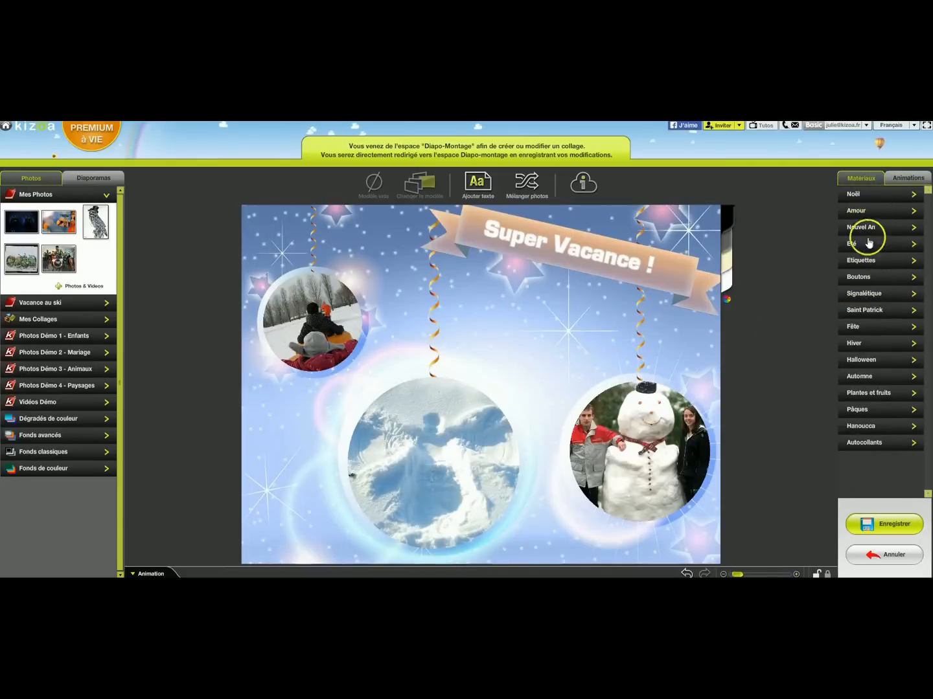
left_click(871, 347)
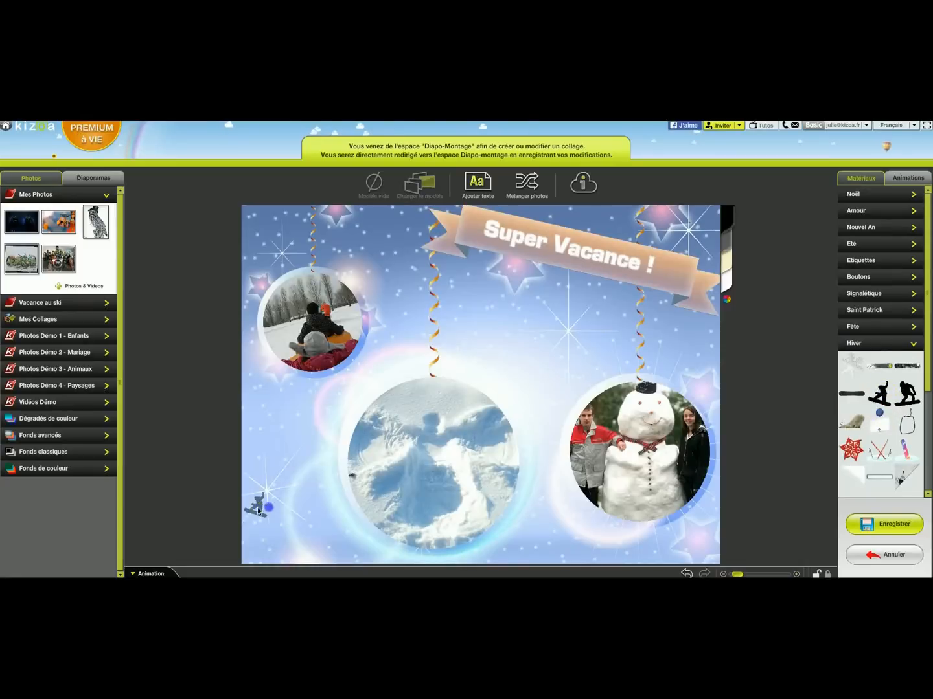
left_click_drag(318, 494, 315, 505)
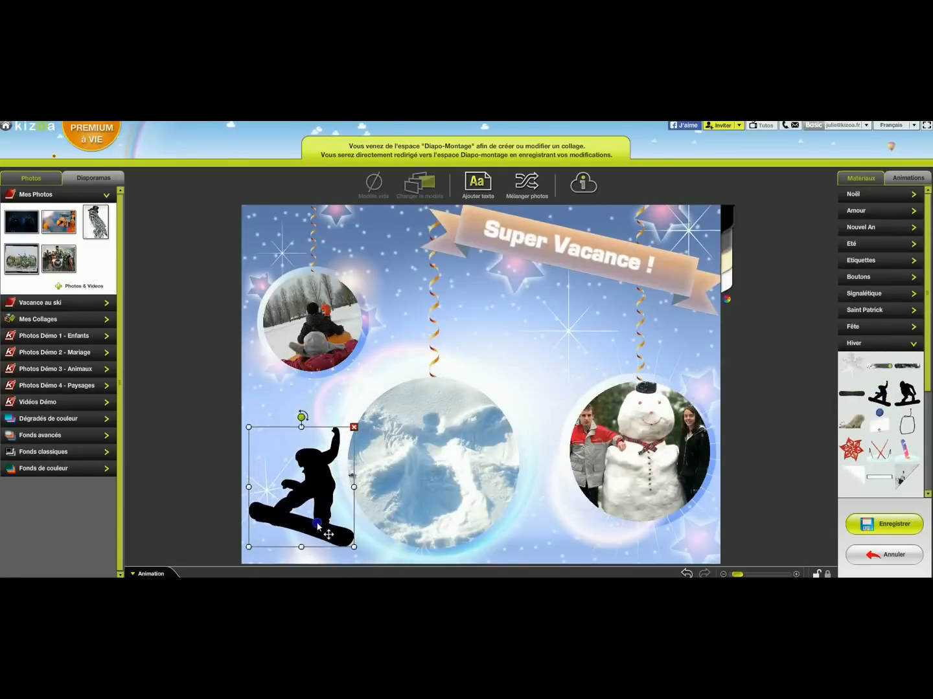
left_click(338, 551)
left_click_drag(352, 552, 305, 523)
left_click_drag(289, 440, 279, 442)
left_click(772, 377)
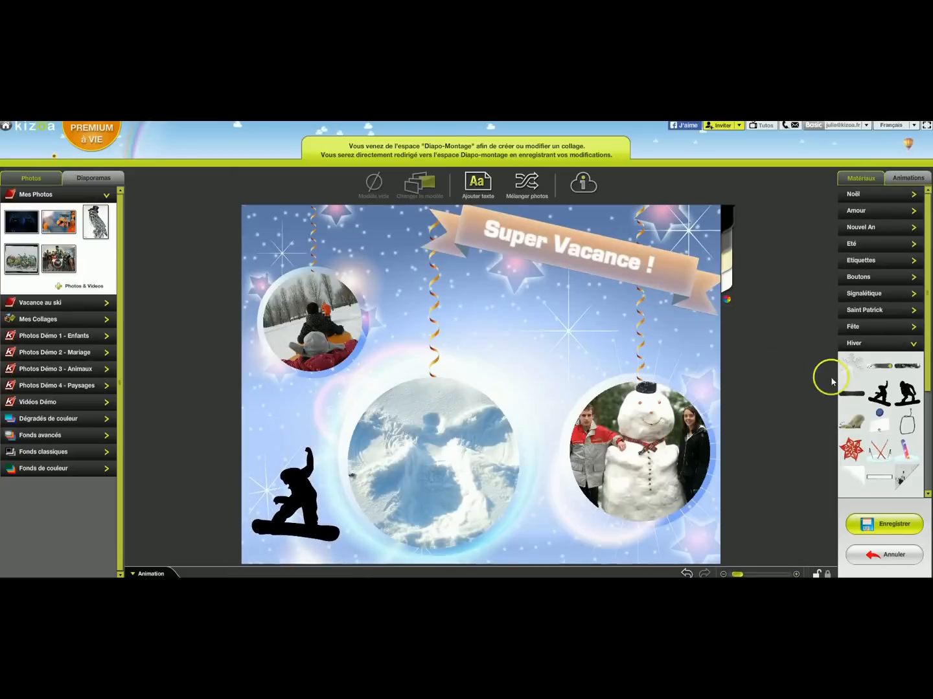
Step: Place the Hiver snowflake at the upper-left edge of the snowman photo, then save the collage and validate the slide
left_click_drag(853, 364, 585, 391)
left_click_drag(496, 329, 587, 375)
left_click(768, 387)
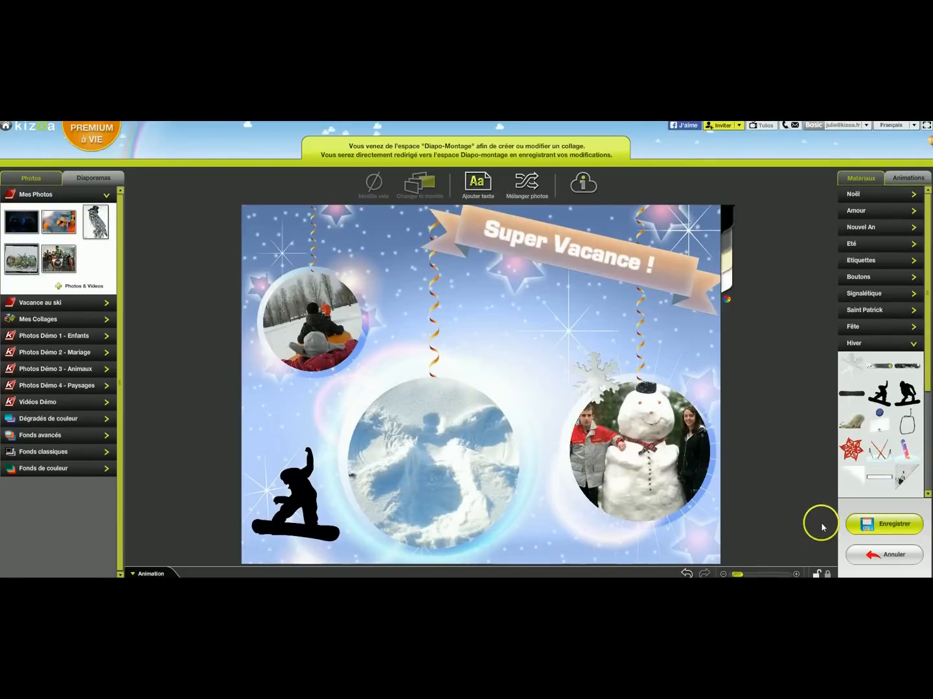
left_click(873, 525)
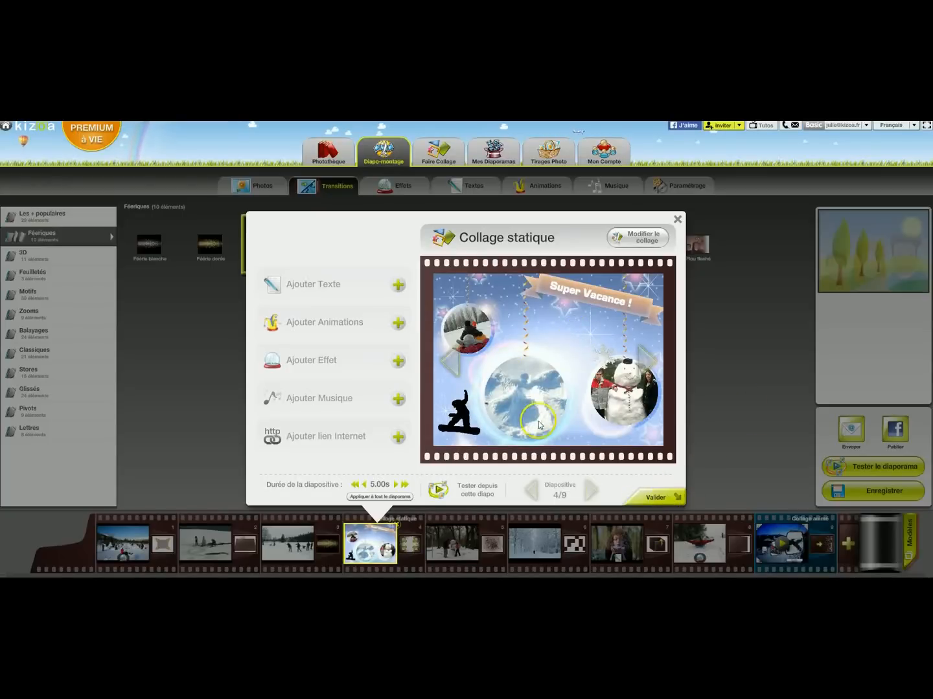
left_click(655, 498)
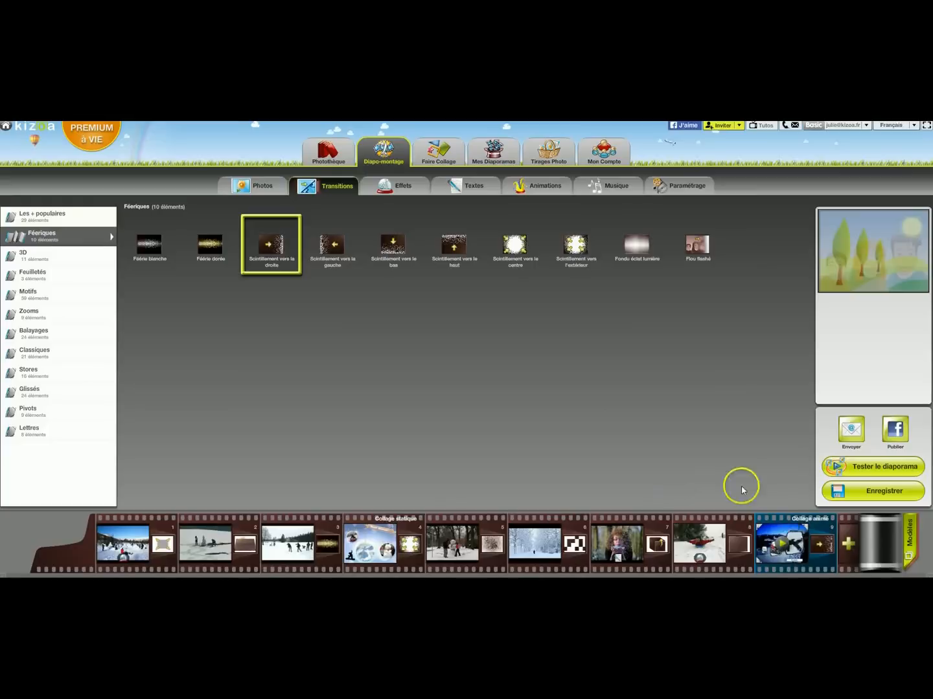
Step: Open the animated collage on the last slide in the collage editor and select its "Inoubliable..." text
left_click(791, 528)
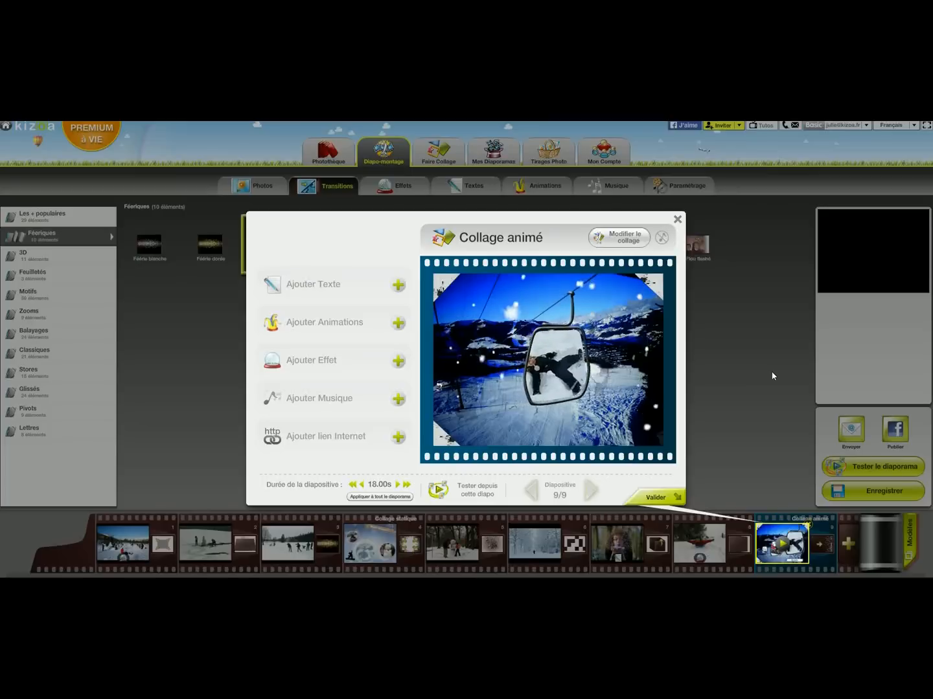
left_click(576, 371)
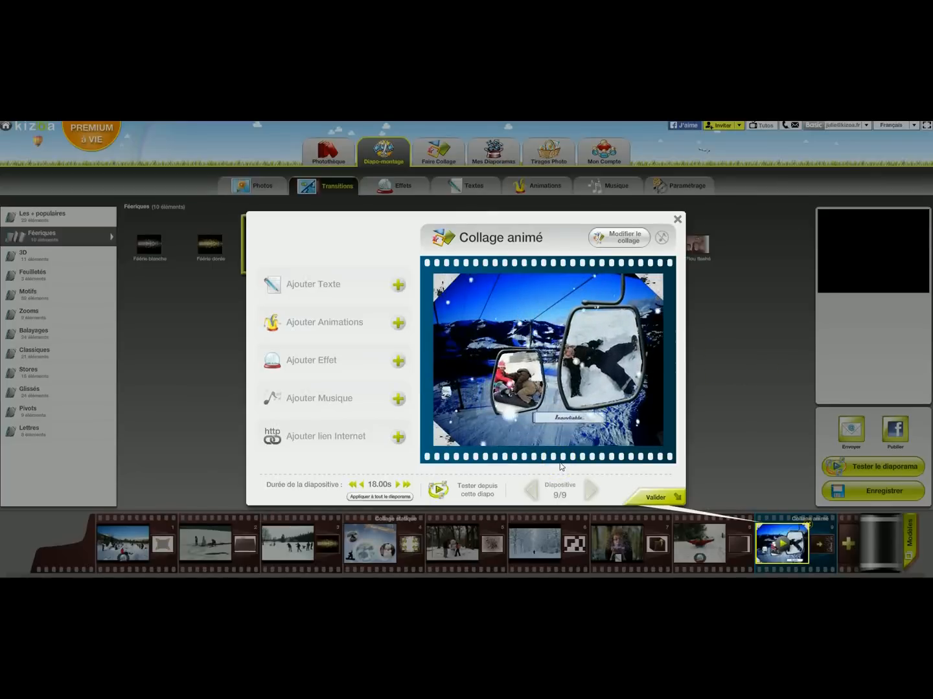
left_click(592, 433)
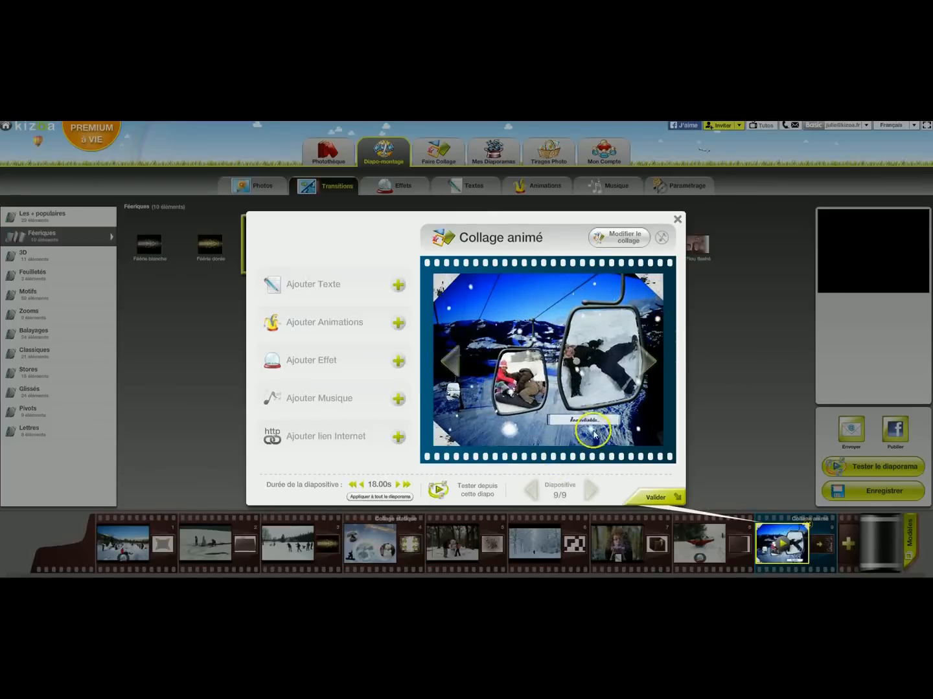
left_click(619, 242)
left_click(604, 542)
left_click(765, 526)
left_click(599, 543)
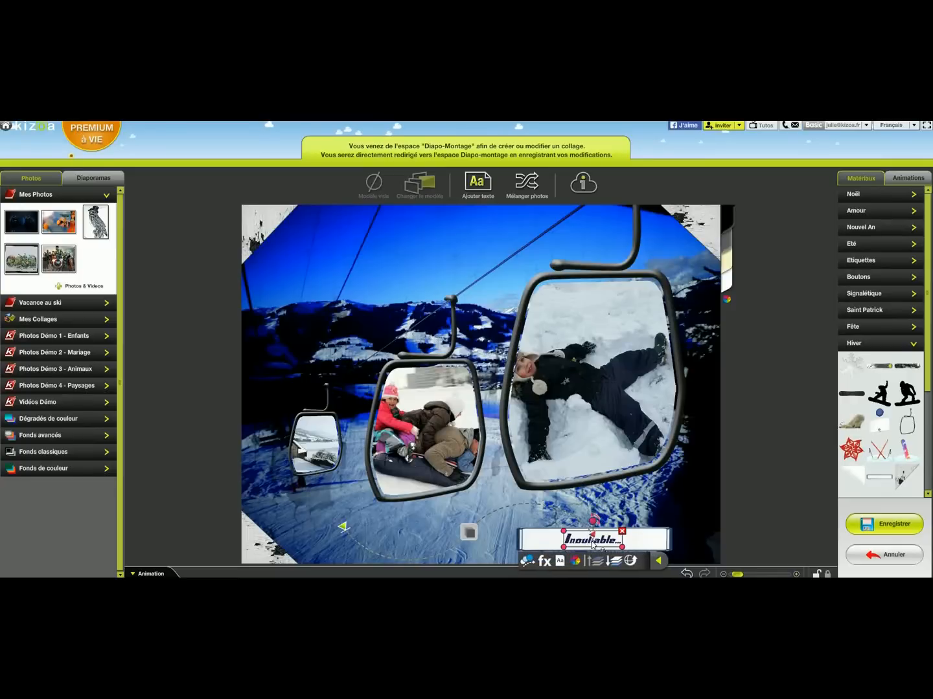
left_click(786, 485)
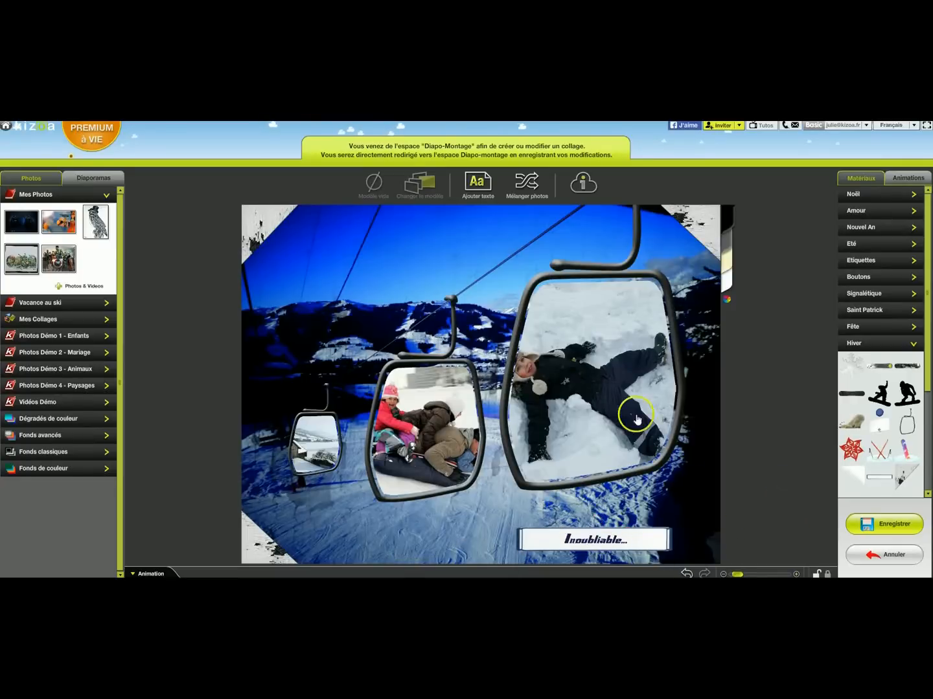
Step: Reposition the photos inside the large and middle cable car frames so that their subjects sit farther right
left_click(637, 419)
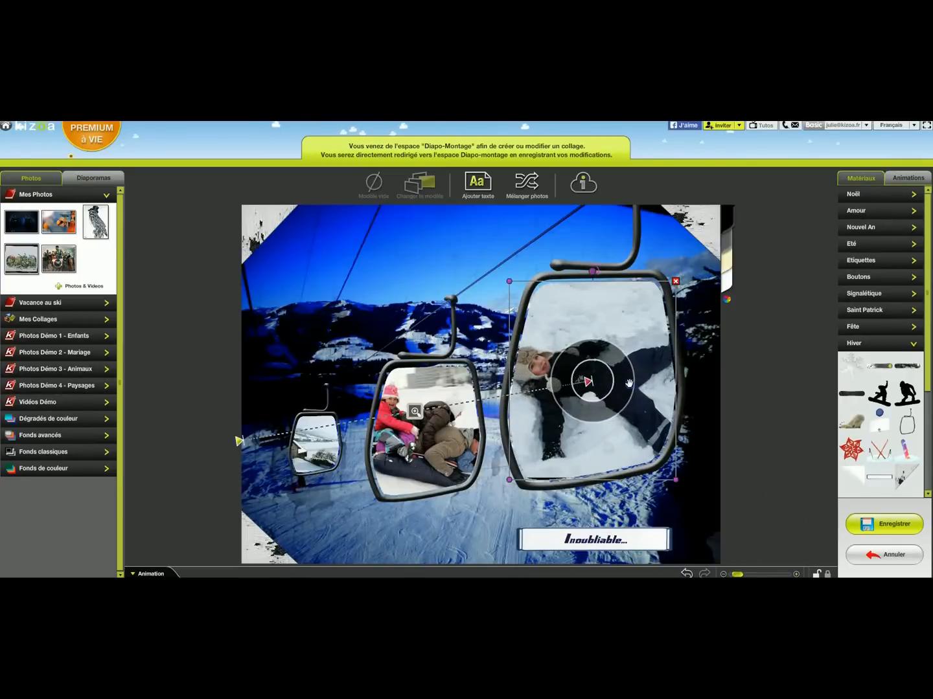
left_click_drag(630, 385, 636, 388)
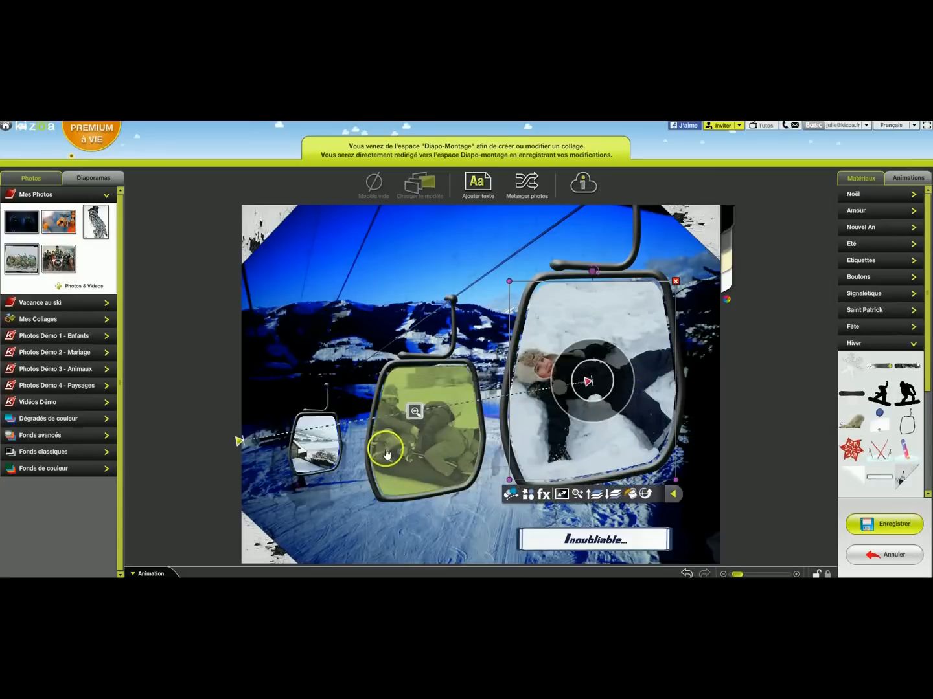
left_click(400, 457)
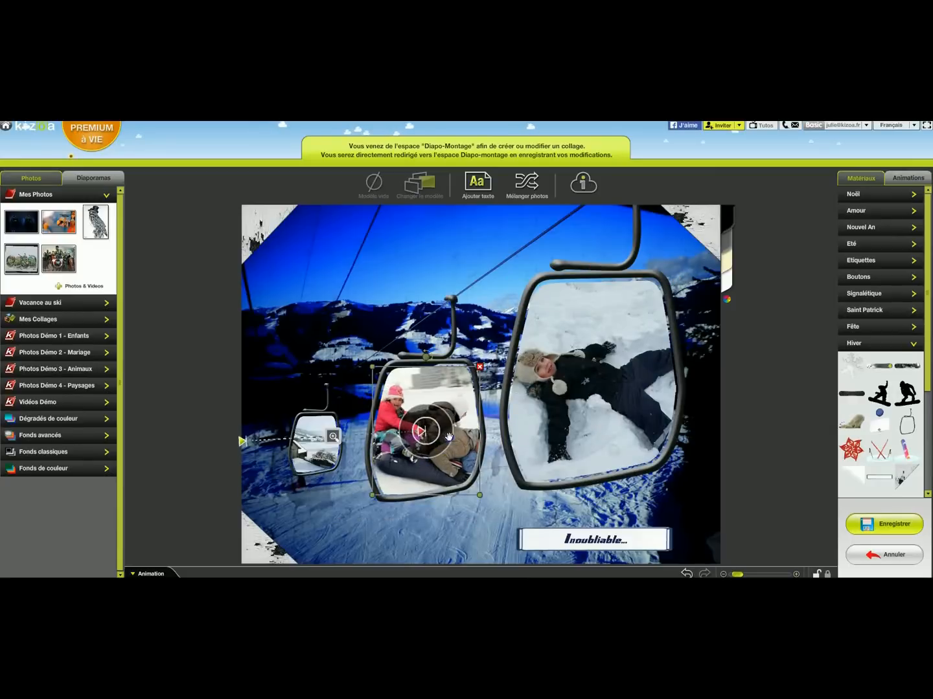
left_click_drag(457, 441, 460, 441)
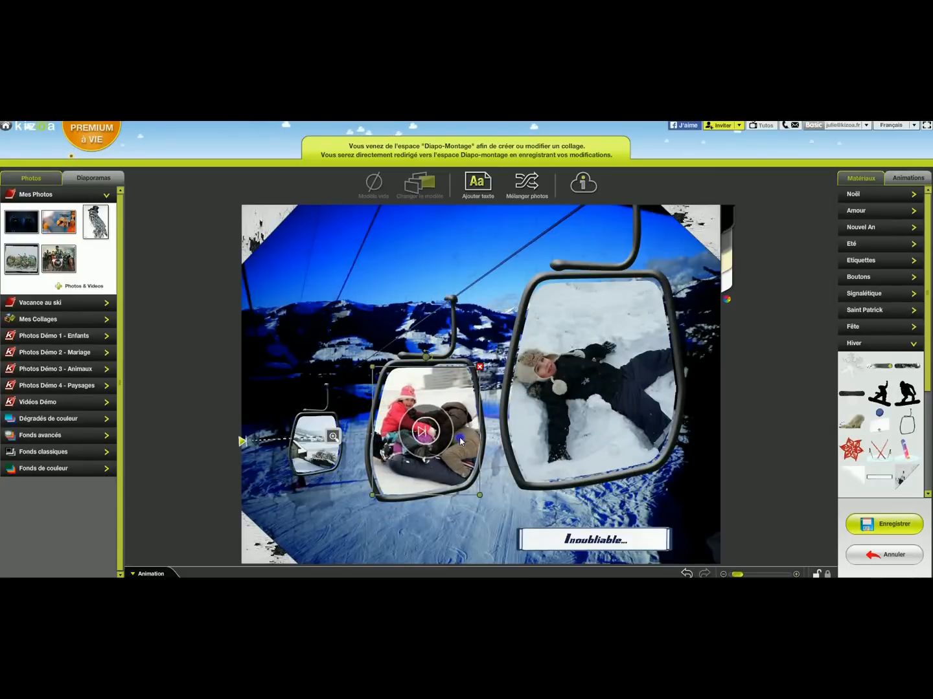
left_click(760, 410)
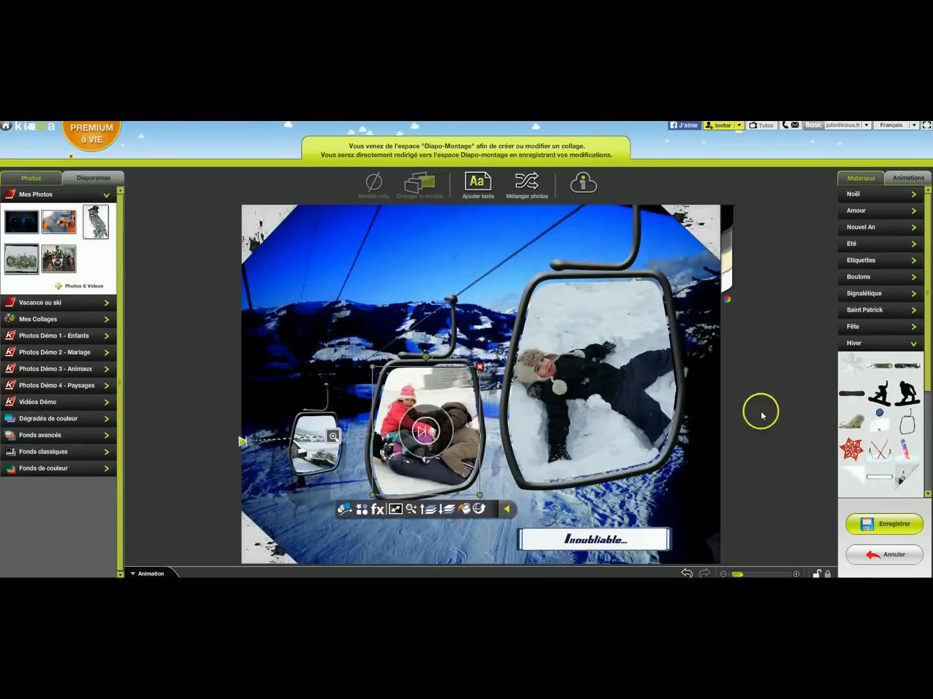
Step: Replace the photo in the smallest cable car frame with the children-on-a-tube photo from the Vacance au ski album
left_click(41, 199)
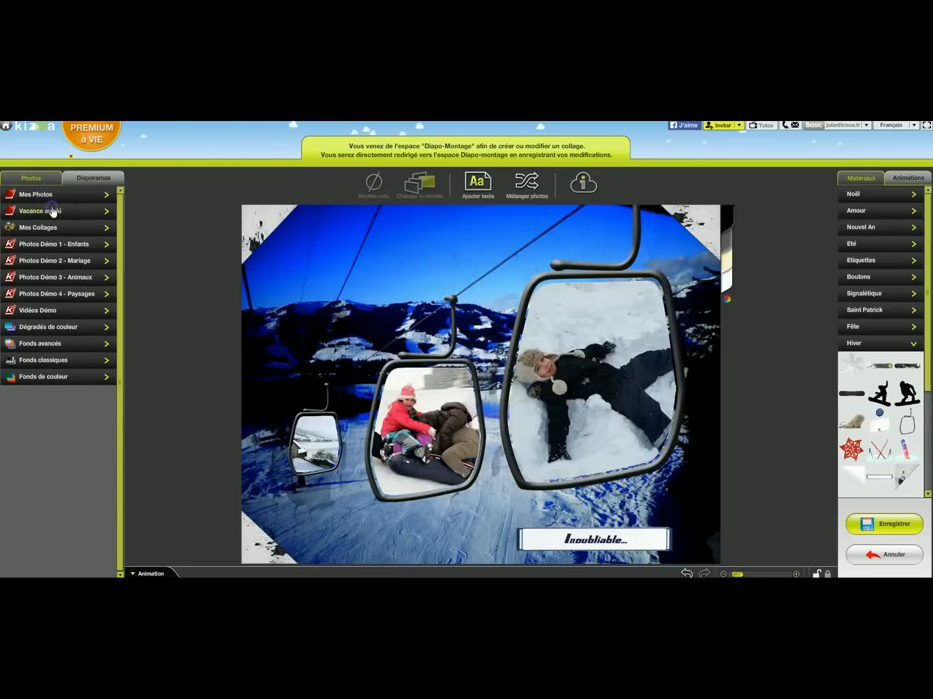
left_click(52, 212)
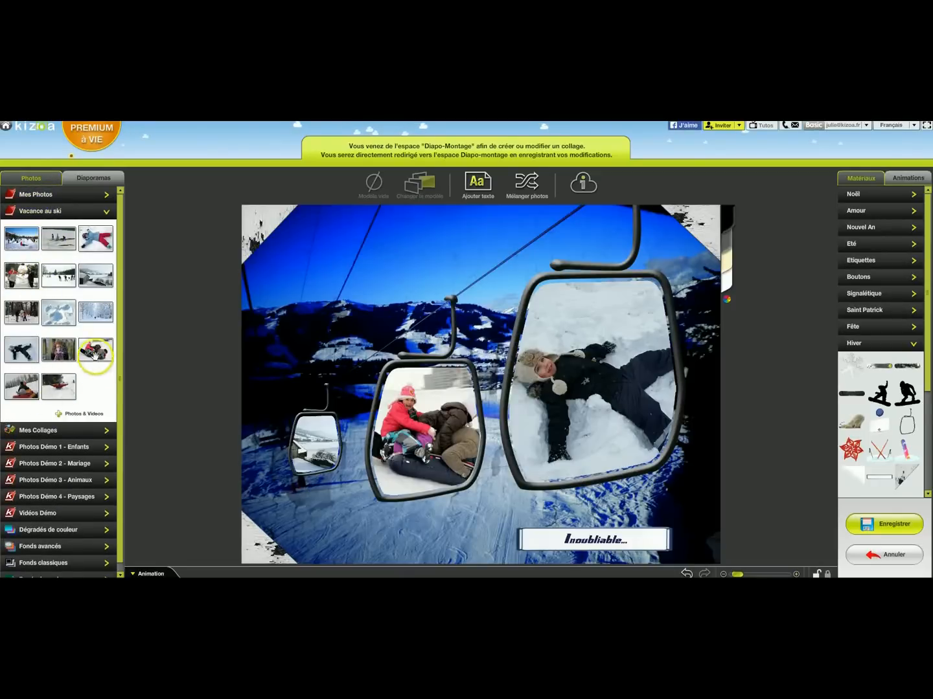
left_click_drag(131, 382, 304, 440)
left_click(724, 382)
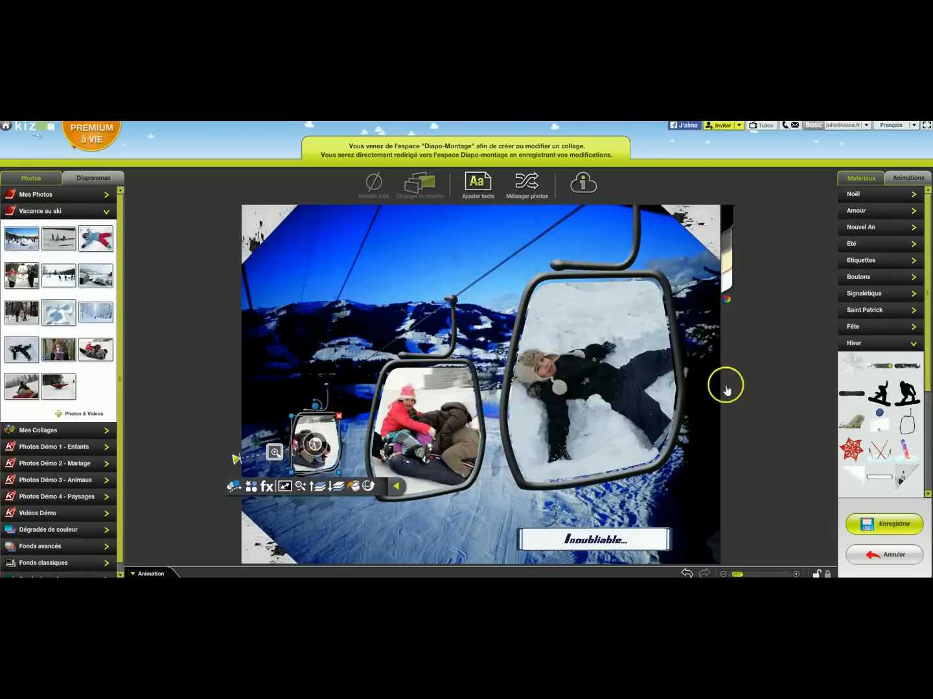
Step: Set the animated collage's duration to 6 seconds, and change its effect to Neige from the Météo category
left_click(150, 573)
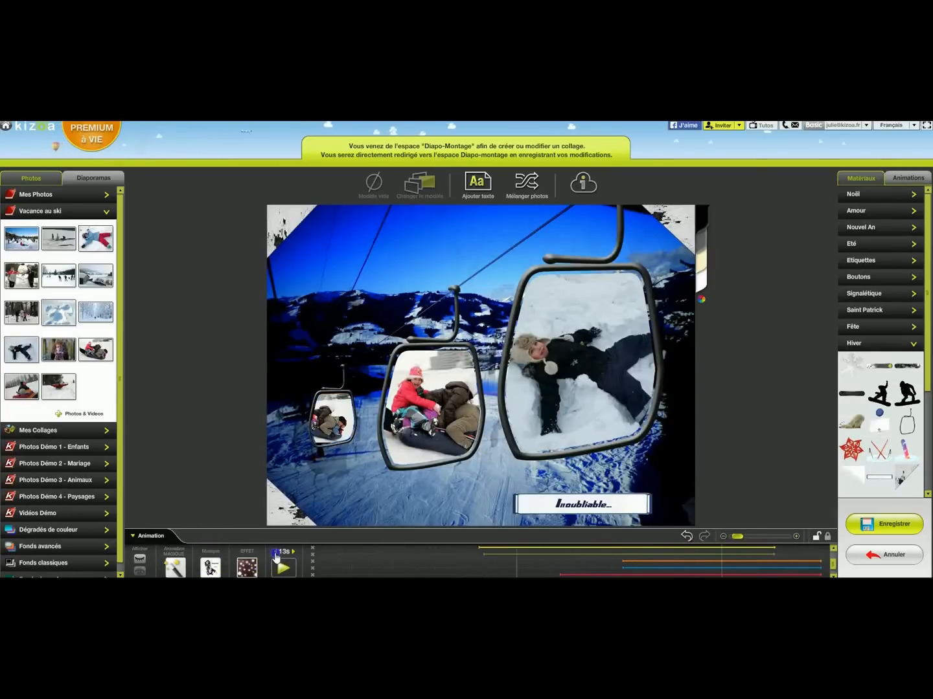
left_click(283, 568)
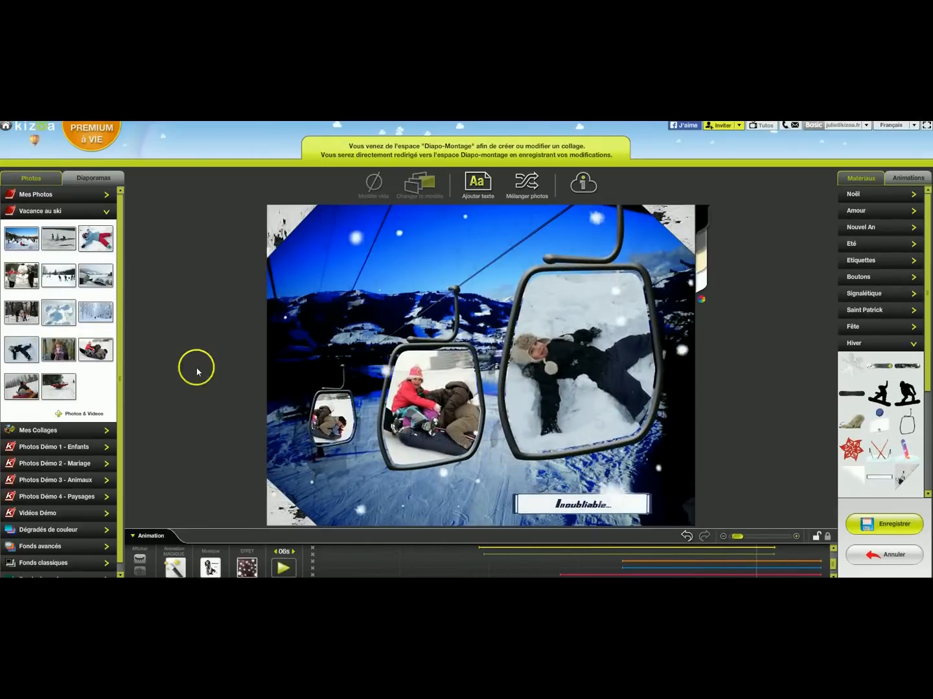
left_click(245, 569)
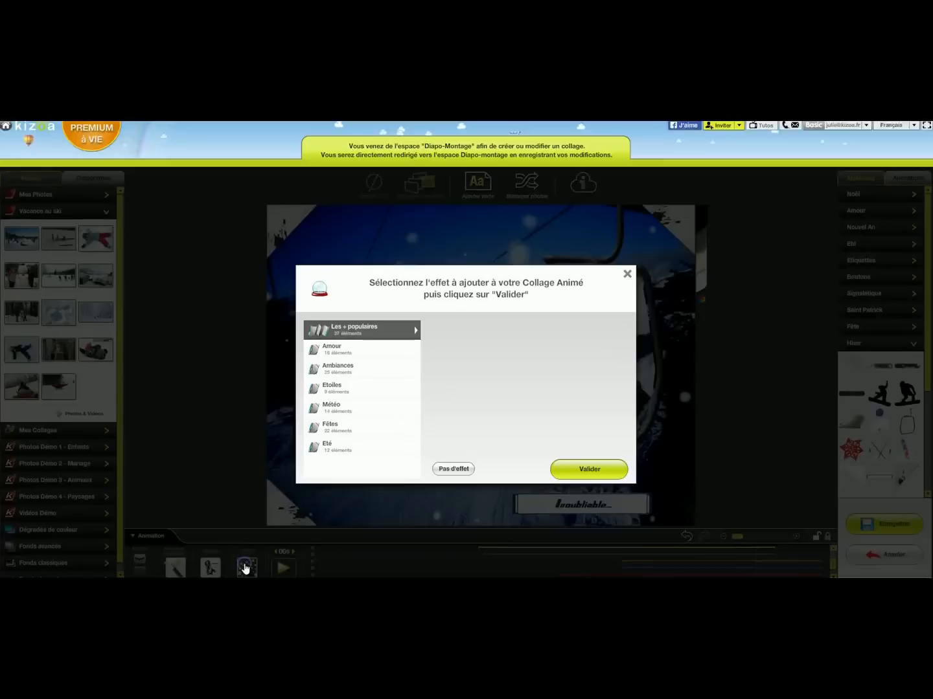
left_click(337, 408)
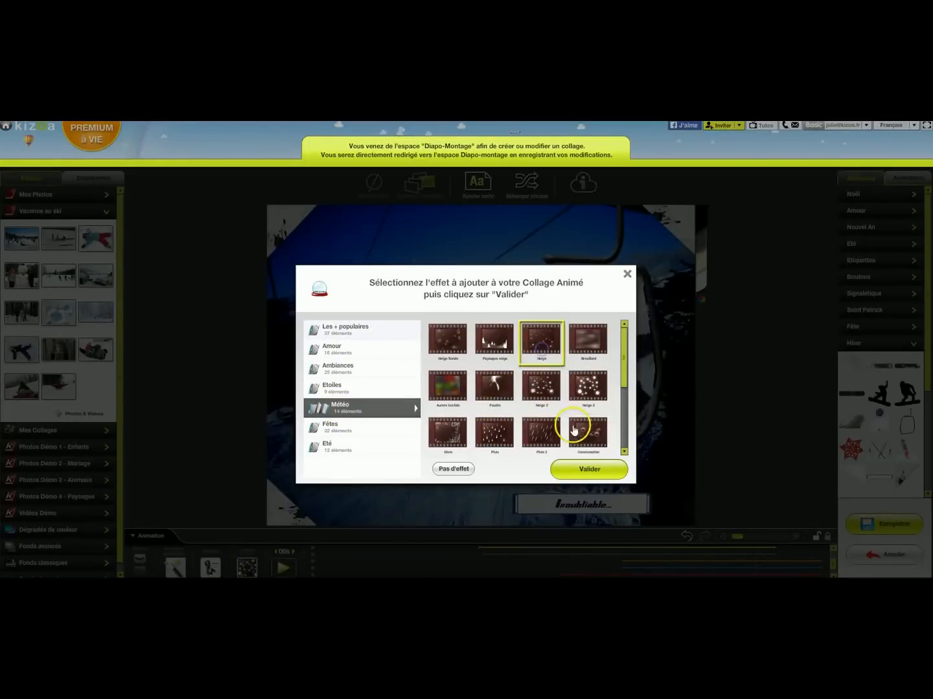
left_click(589, 469)
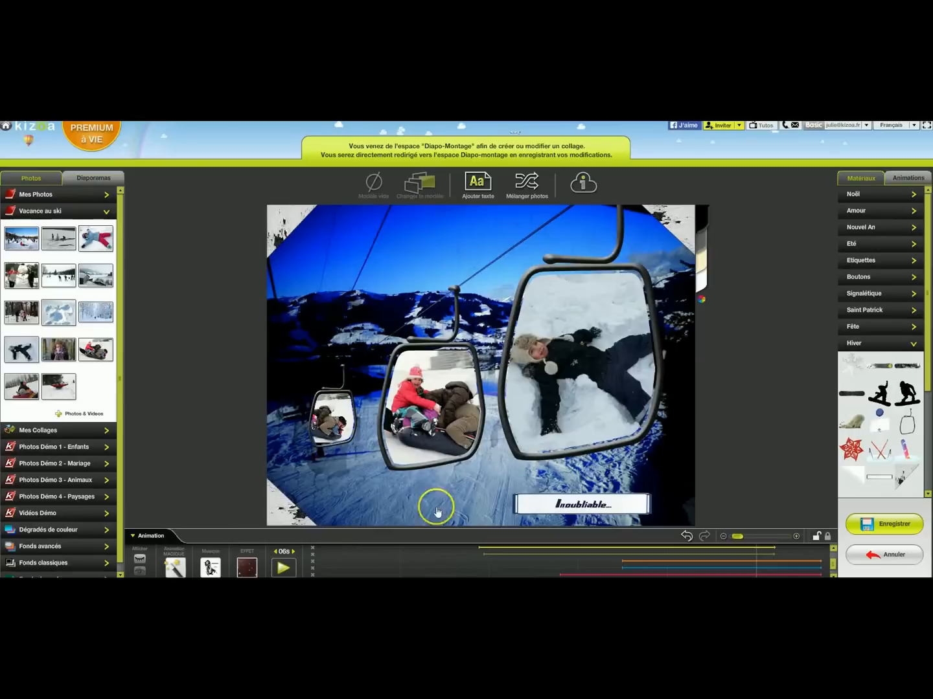
Step: Remove the music from the animated collage and save the collage
left_click(209, 565)
left_click(471, 469)
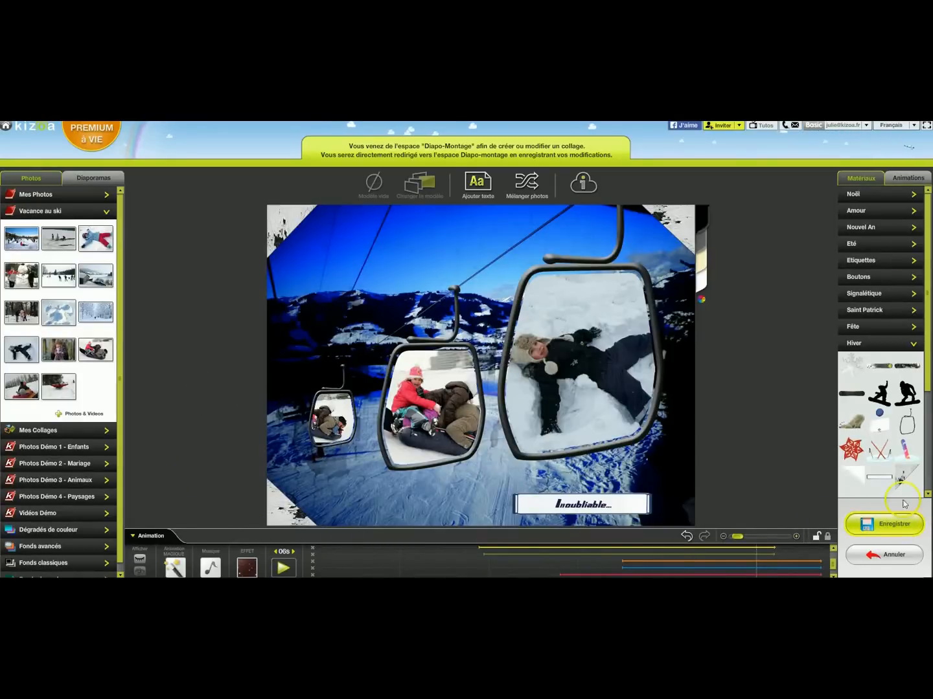
left_click(898, 522)
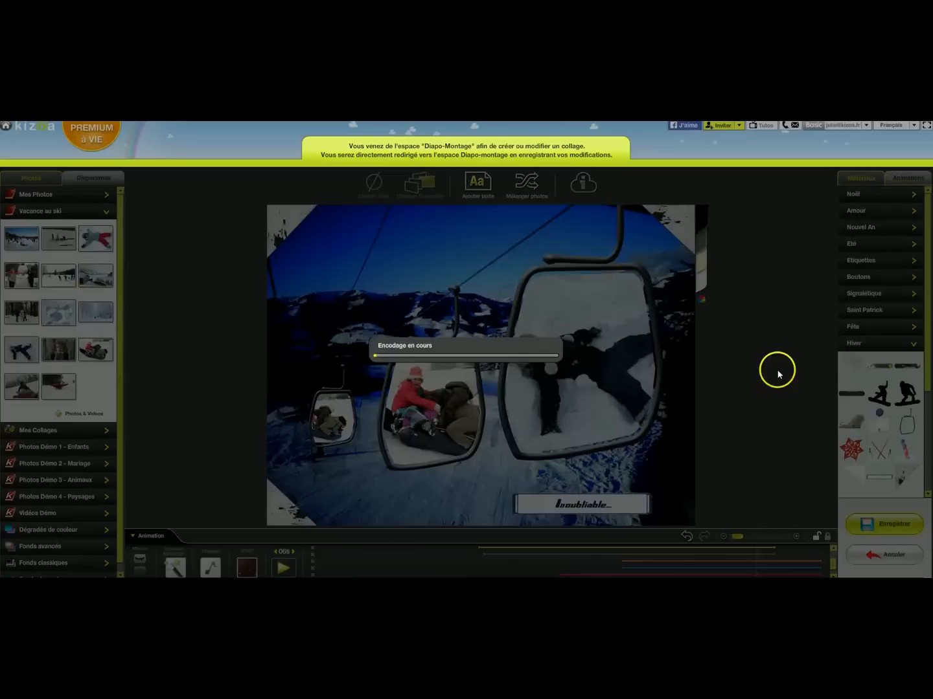